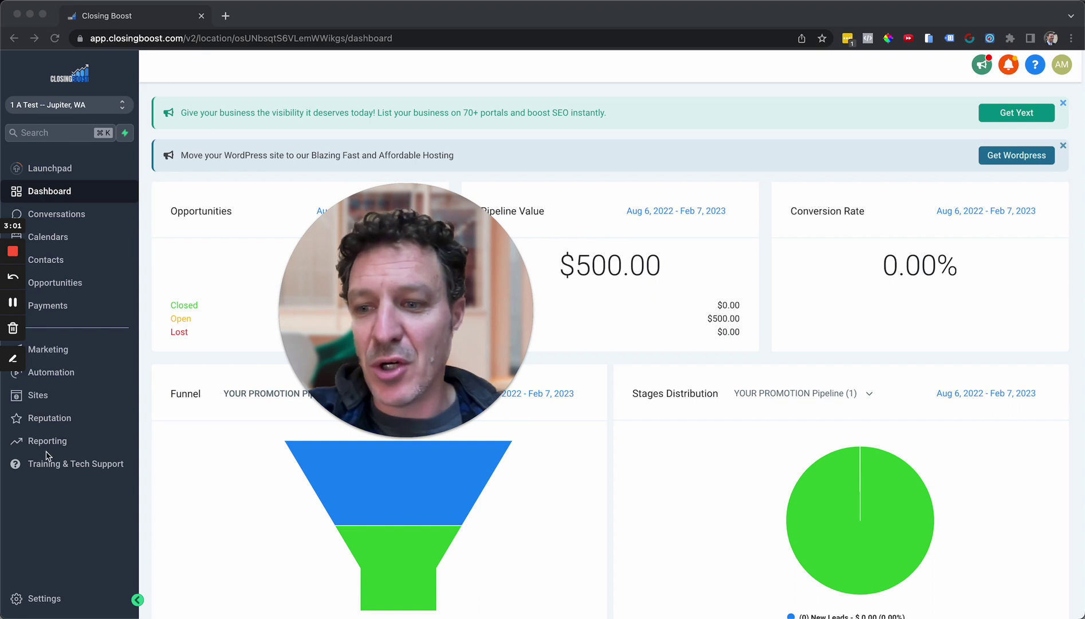
- Open Settings > Labs, decline the password-manager prompt, and scroll to the Authorize.net payments card
{"action": "left_click", "coordinate": [43, 597]}
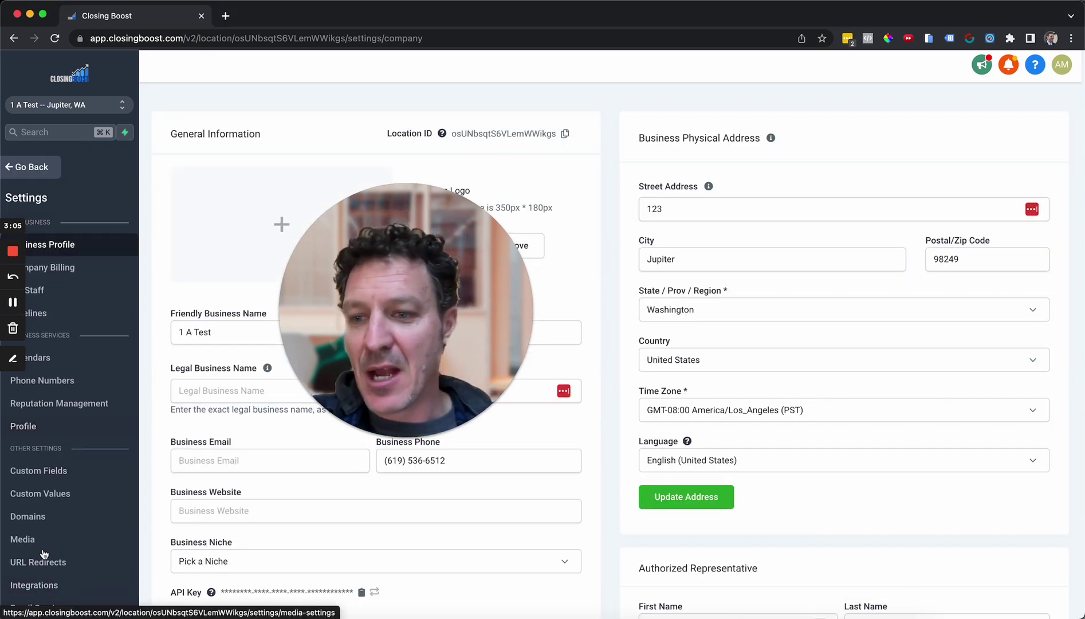
{"action": "scroll", "coordinate": [39, 594], "scroll_direction": "down", "scroll_amount": 3}
{"action": "scroll", "coordinate": [26, 568], "scroll_direction": "down", "scroll_amount": 2}
{"action": "left_click", "coordinate": [21, 557]}
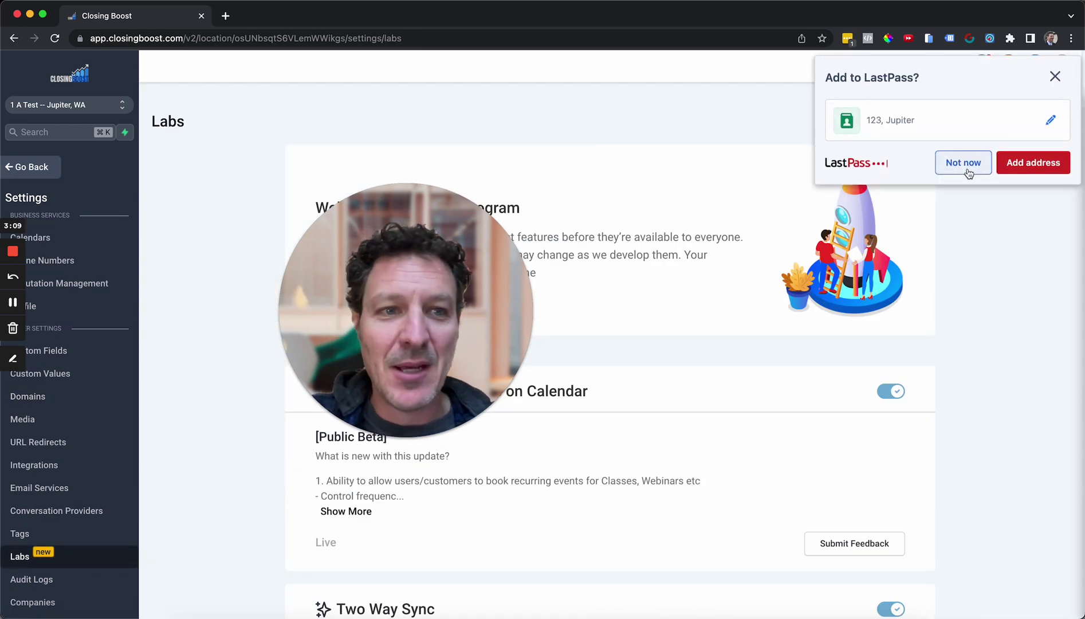
{"action": "left_click", "coordinate": [963, 163]}
{"action": "scroll", "coordinate": [770, 336], "scroll_direction": "down", "scroll_amount": 10}
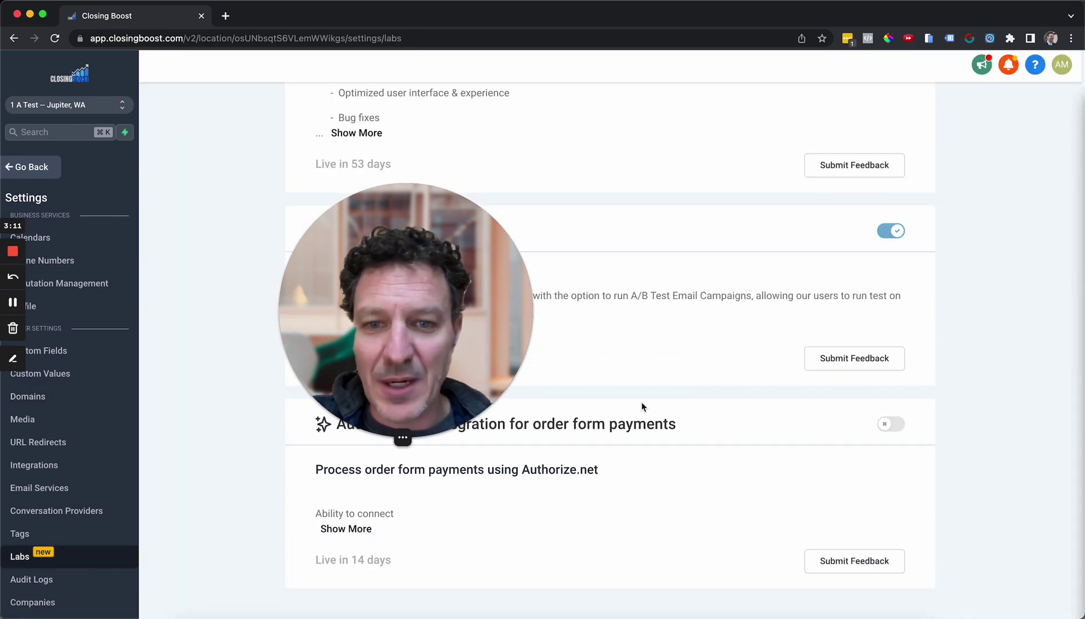
{"action": "scroll", "coordinate": [636, 407], "scroll_direction": "up", "scroll_amount": 2}
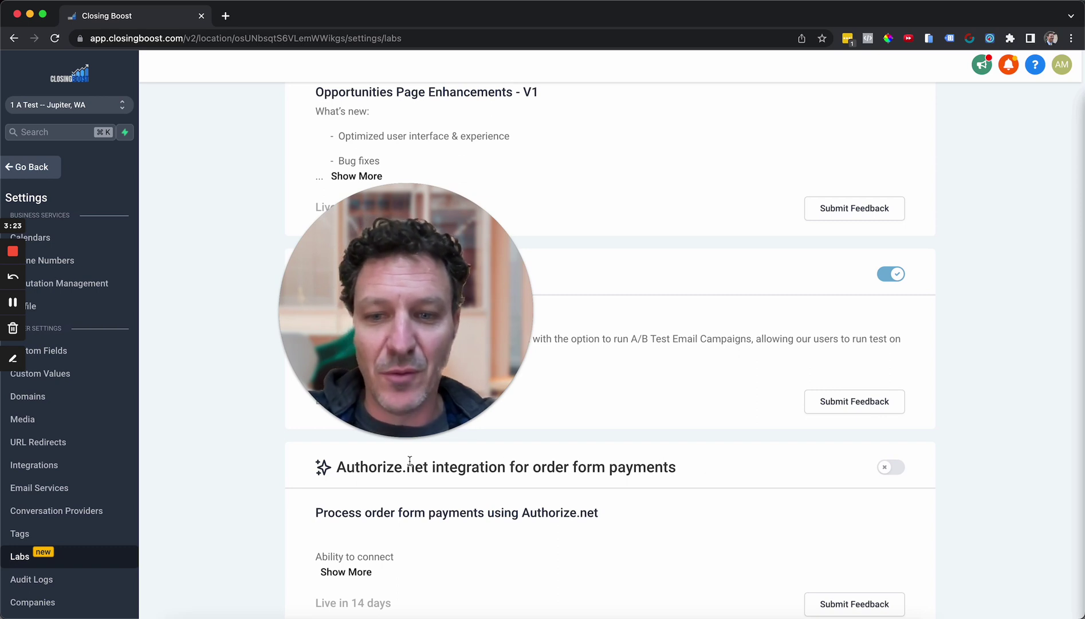
{"action": "scroll", "coordinate": [437, 540], "scroll_direction": "down", "scroll_amount": 1}
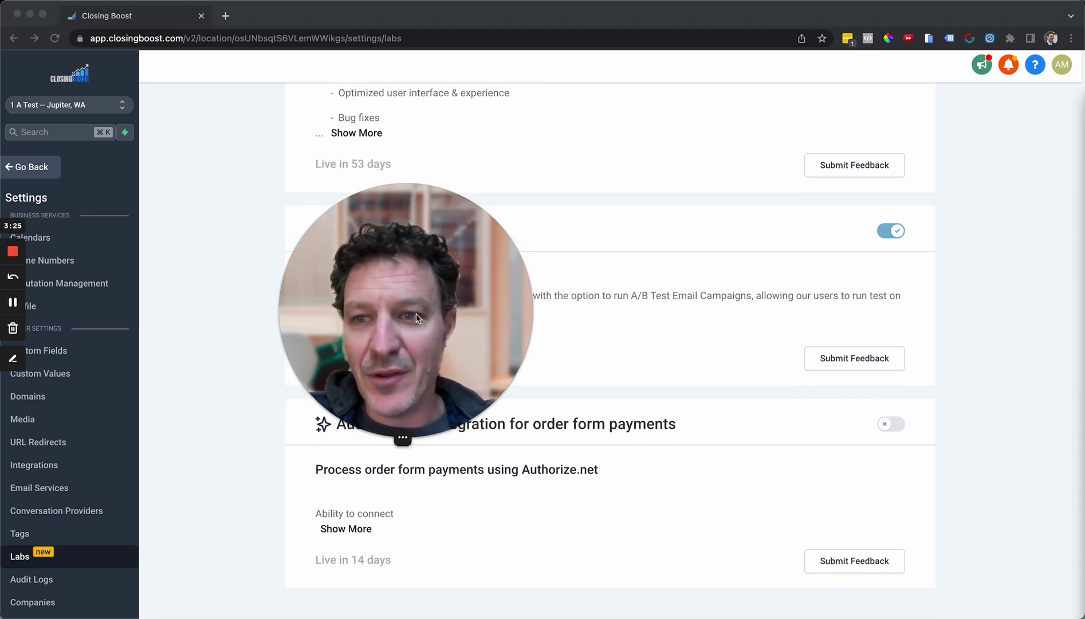
{"action": "left_click_drag", "start_coordinate": [399, 316], "coordinate": [226, 223]}
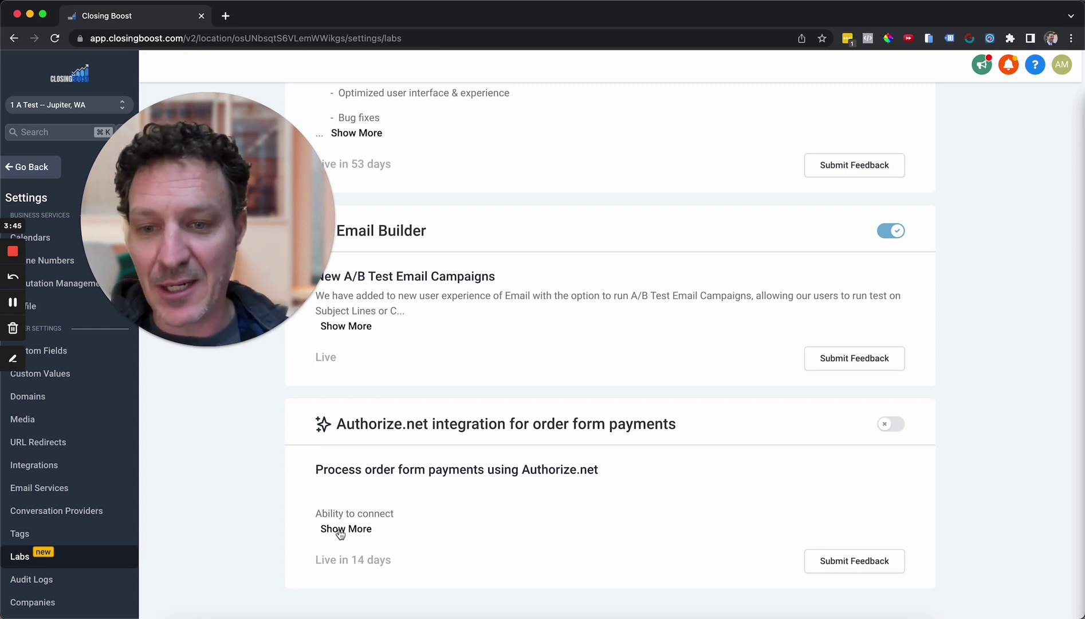
- Expand the Authorize.net order-form payments card with Show More to read its details
{"action": "left_click", "coordinate": [339, 532]}
{"action": "scroll", "coordinate": [424, 495], "scroll_direction": "down", "scroll_amount": 3}
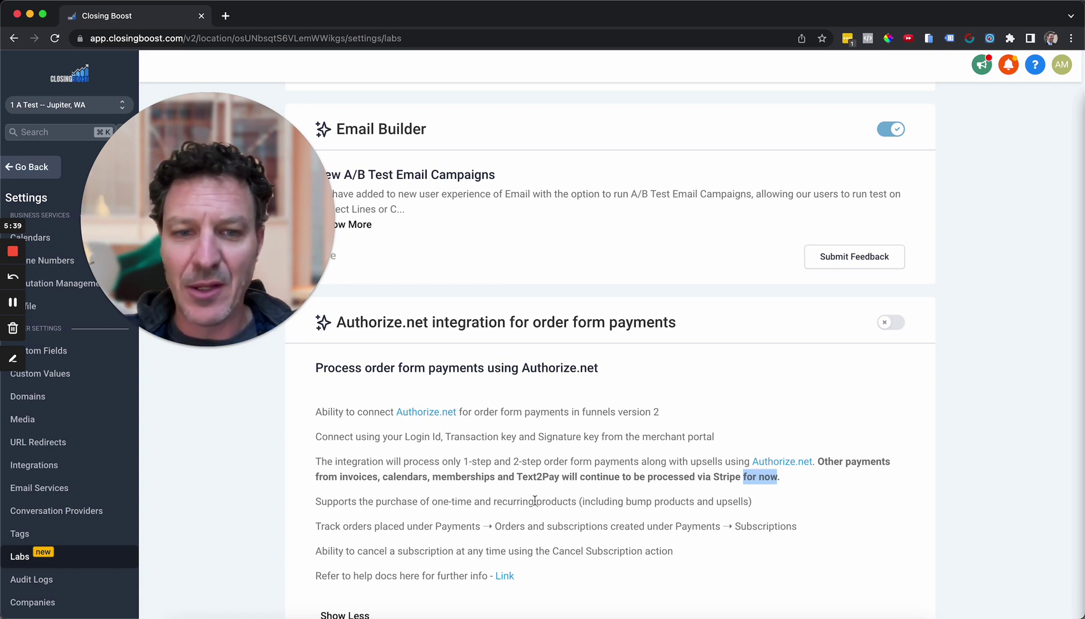
{"action": "scroll", "coordinate": [449, 500], "scroll_direction": "down", "scroll_amount": 3}
{"action": "scroll", "coordinate": [449, 500], "scroll_direction": "down", "scroll_amount": 1}
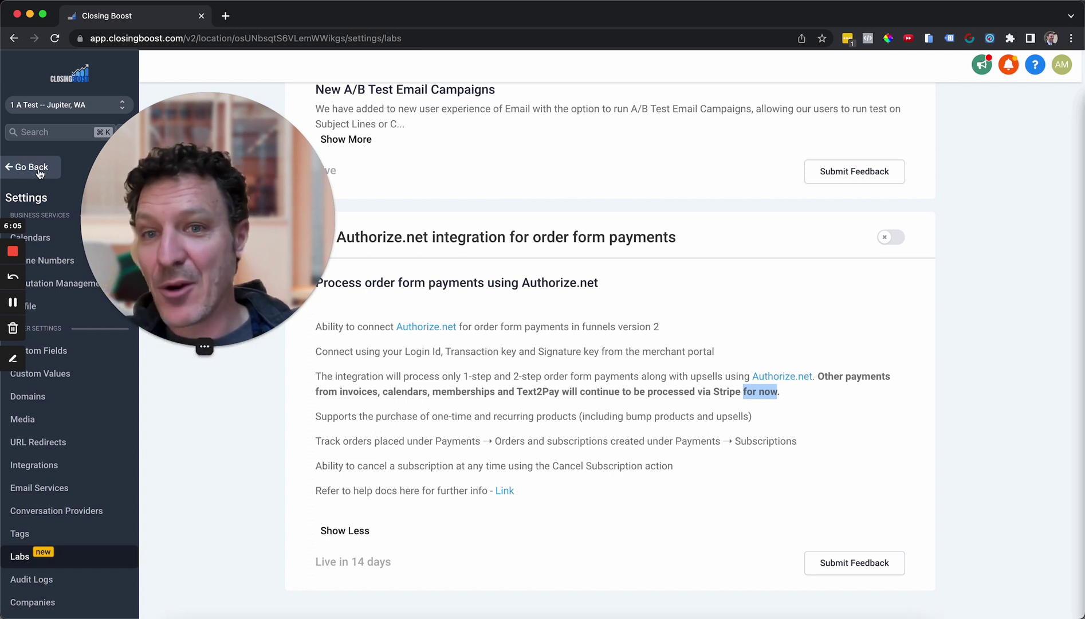
- Enable the Authorize.net order-form payments feature and view the Payments integrations page
{"action": "left_click", "coordinate": [891, 236]}
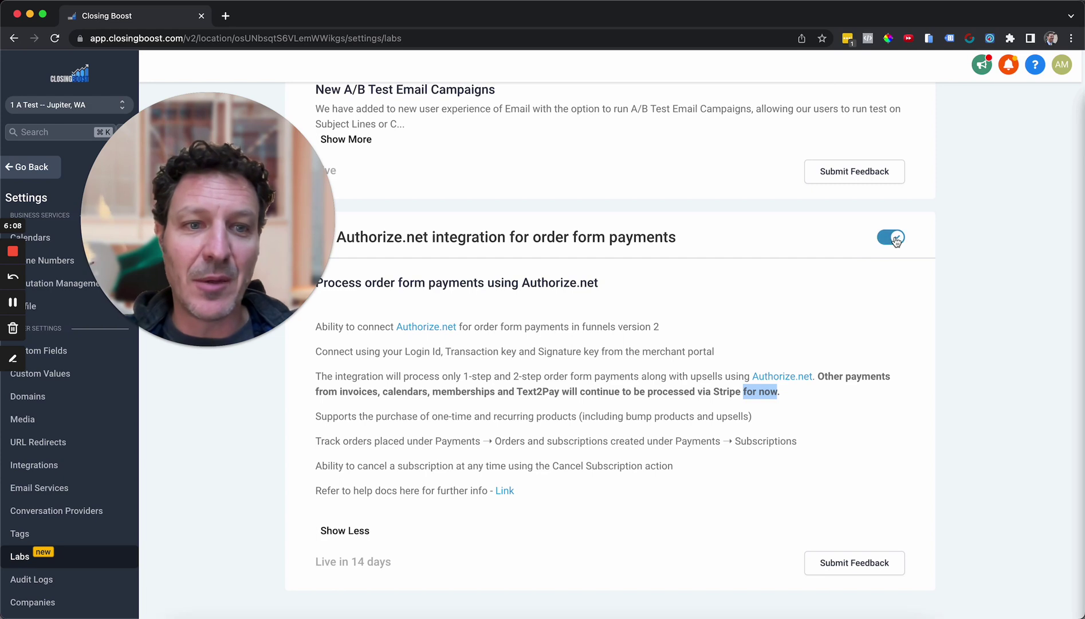
{"action": "left_click", "coordinate": [26, 166]}
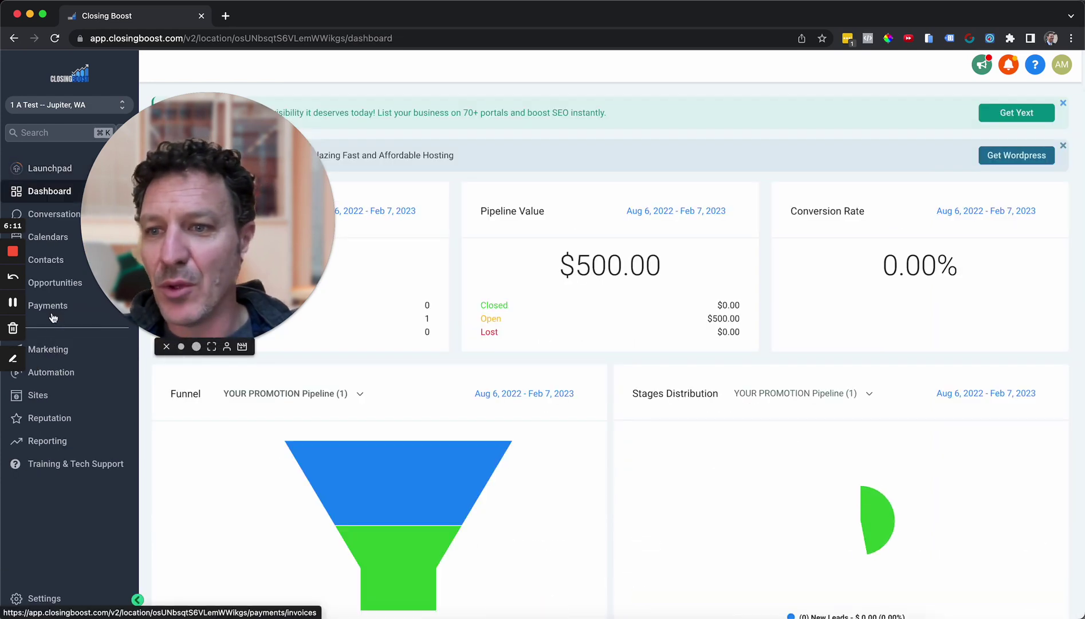
{"action": "left_click", "coordinate": [48, 305]}
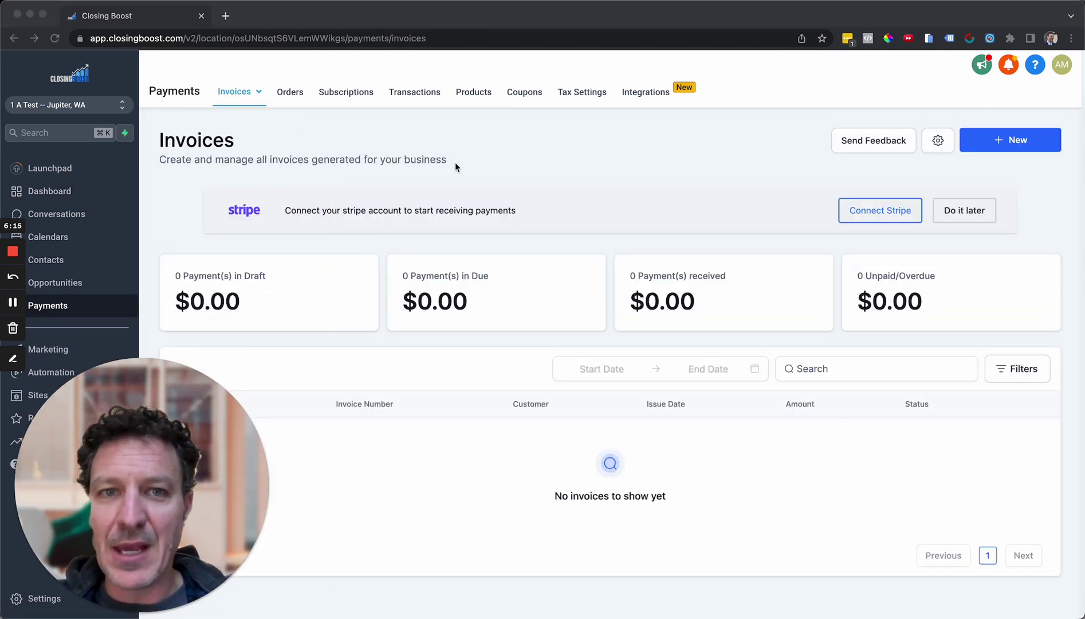
{"action": "left_click", "coordinate": [646, 91]}
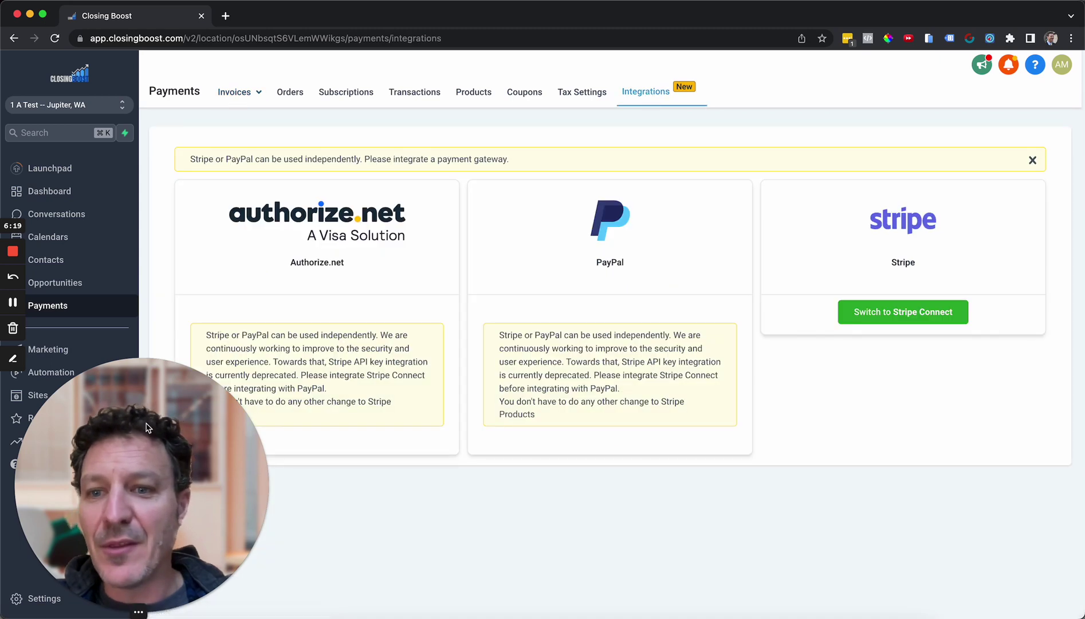
{"action": "left_click_drag", "start_coordinate": [144, 475], "coordinate": [254, 238]}
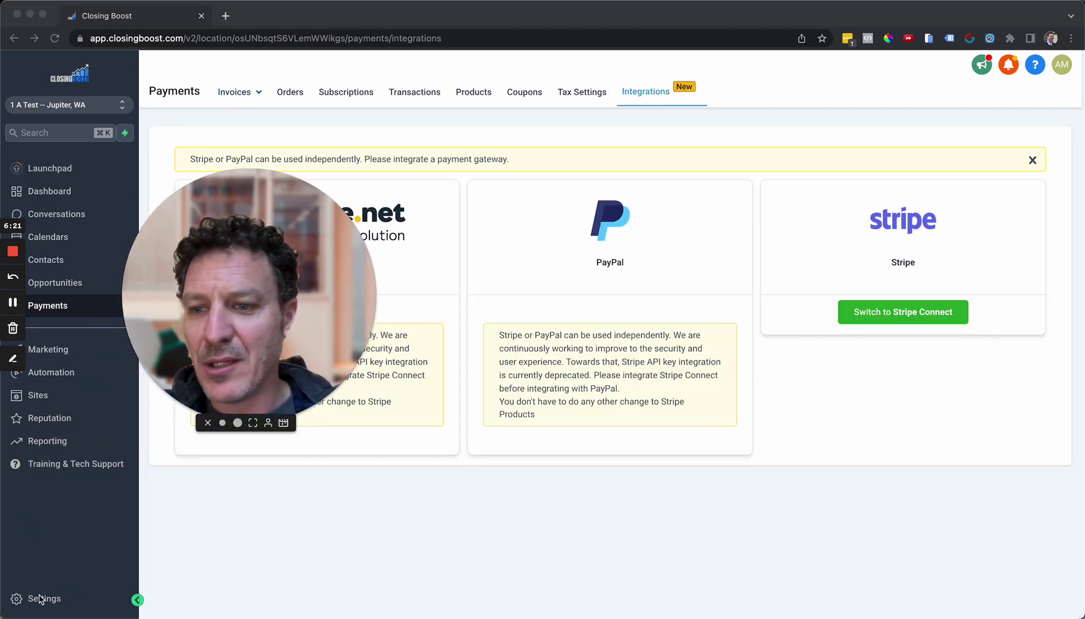
- Open the location settings Integrations list and decline the password-manager prompt
{"action": "left_click", "coordinate": [39, 600]}
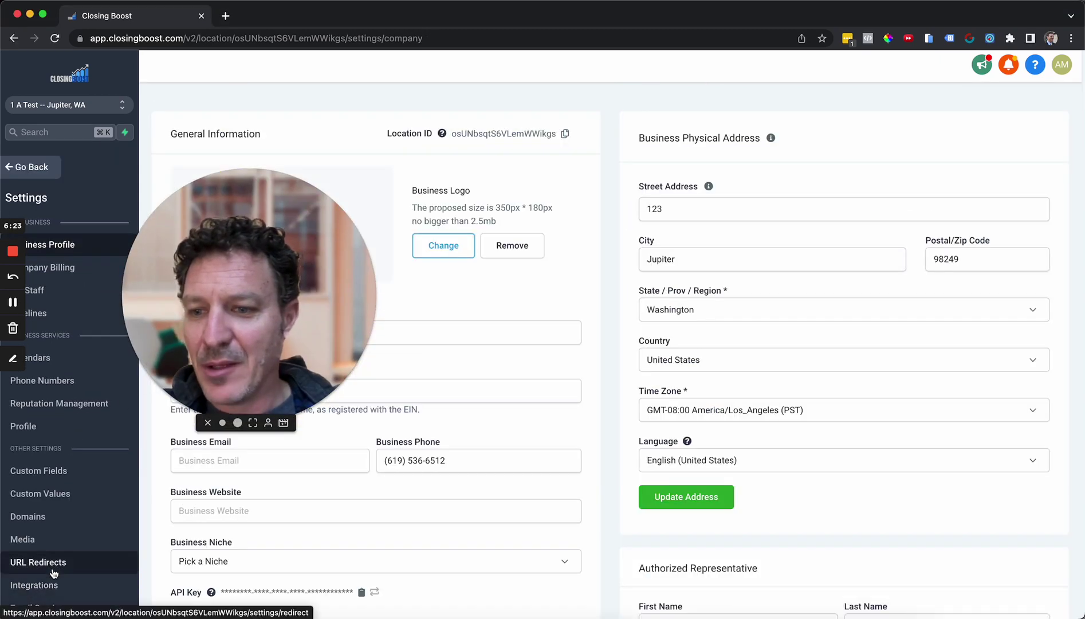
{"action": "left_click", "coordinate": [34, 585]}
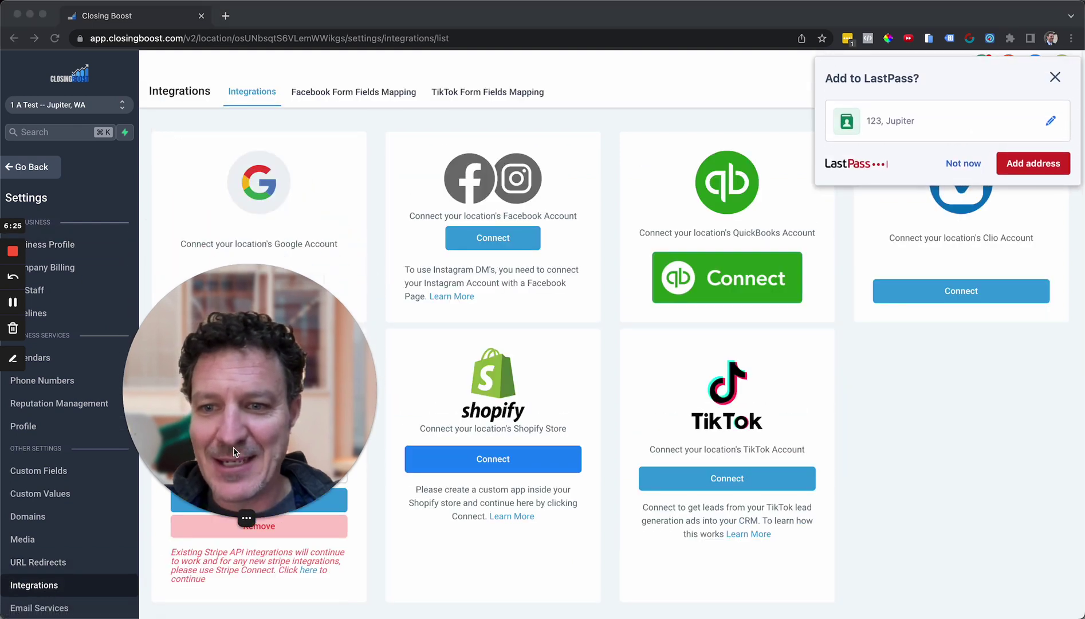
{"action": "left_click_drag", "start_coordinate": [232, 337], "coordinate": [258, 441]}
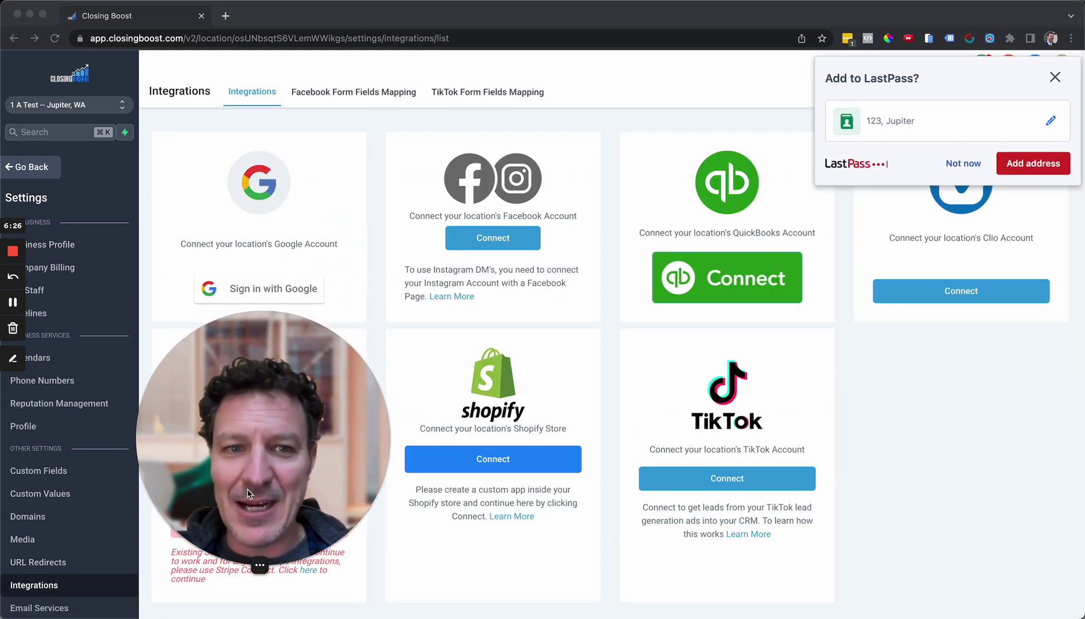
{"action": "left_click", "coordinate": [963, 163]}
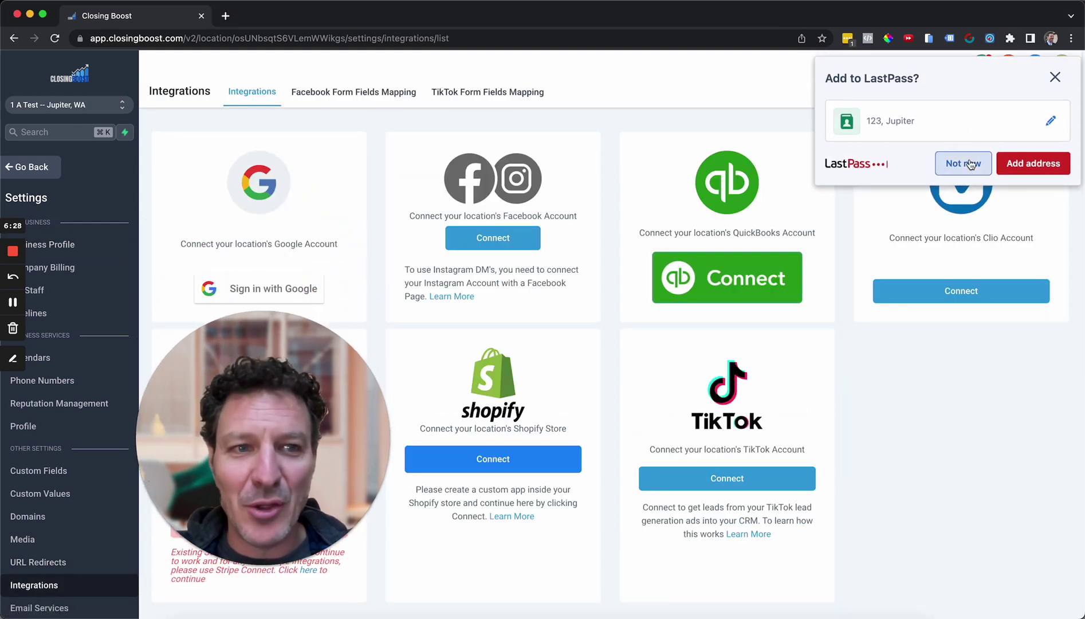
- Go back from settings to Payments > Integrations with the Authorize.net, PayPal and Stripe cards
{"action": "left_click", "coordinate": [31, 166]}
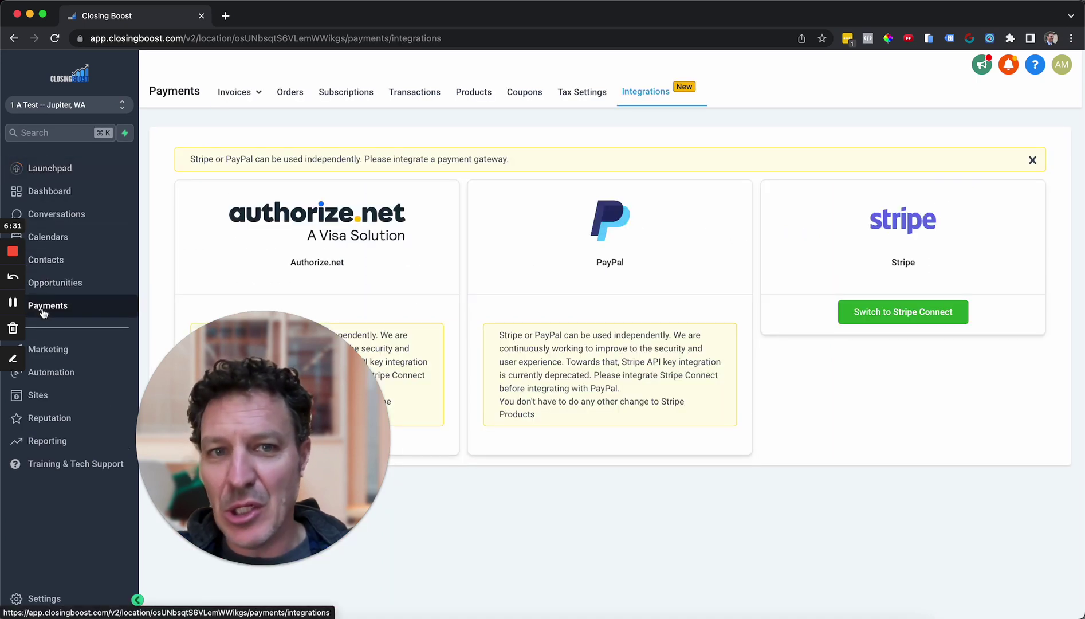
{"action": "mouse_move", "coordinate": [263, 437]}
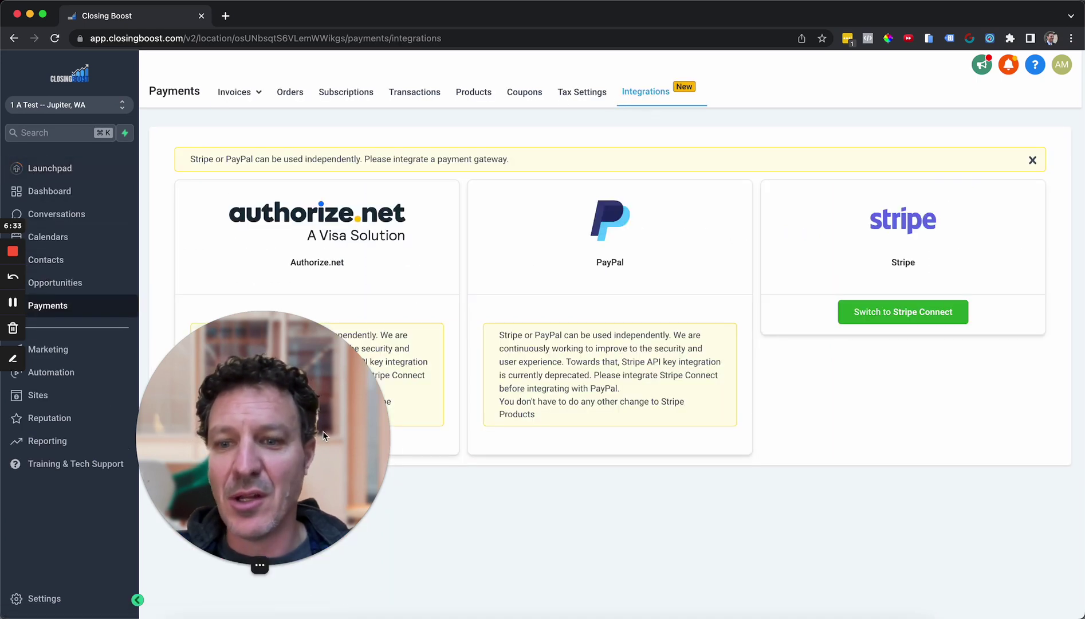
{"action": "left_click", "coordinate": [237, 564]}
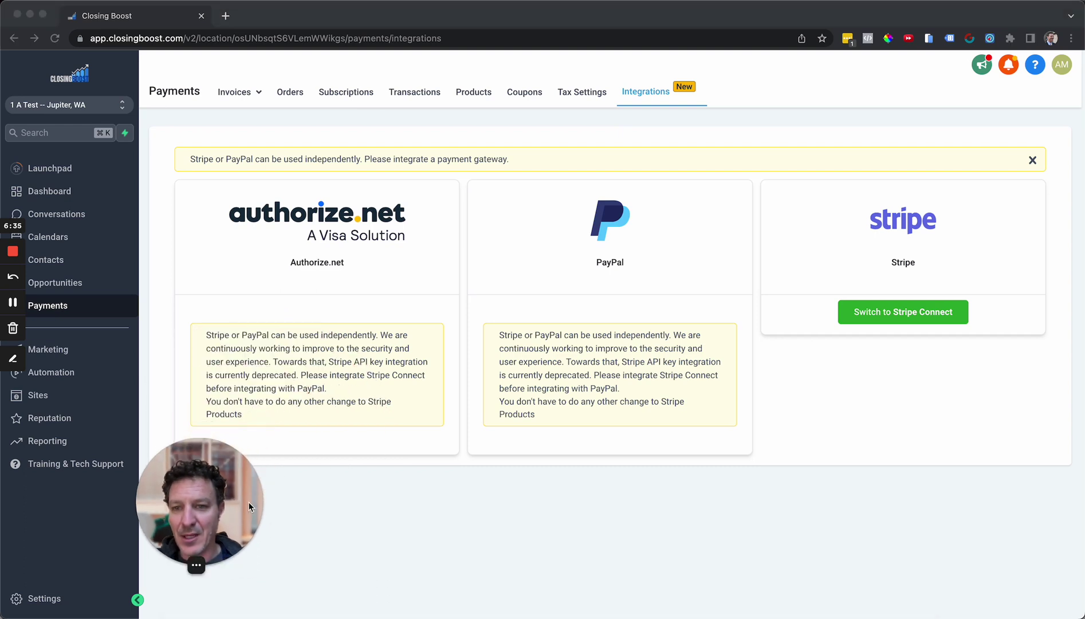
{"action": "left_click_drag", "start_coordinate": [246, 502], "coordinate": [165, 507]}
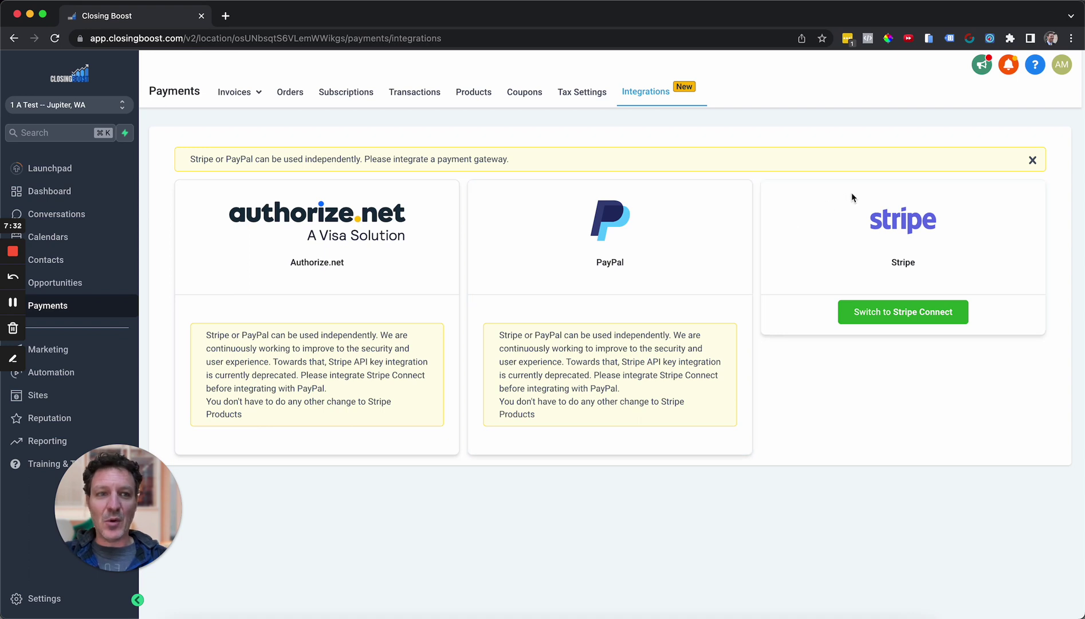
- Close the yellow banner saying Stripe or PayPal can be used independently
{"action": "left_click", "coordinate": [1033, 159]}
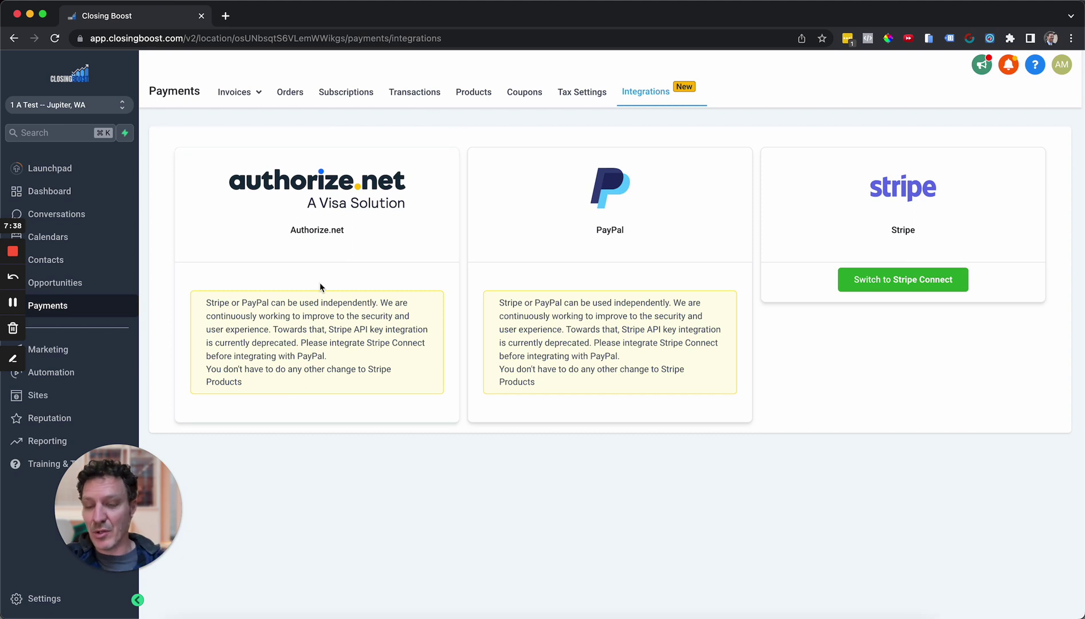
{"action": "mouse_move", "coordinate": [136, 500]}
{"action": "left_click", "coordinate": [108, 573]}
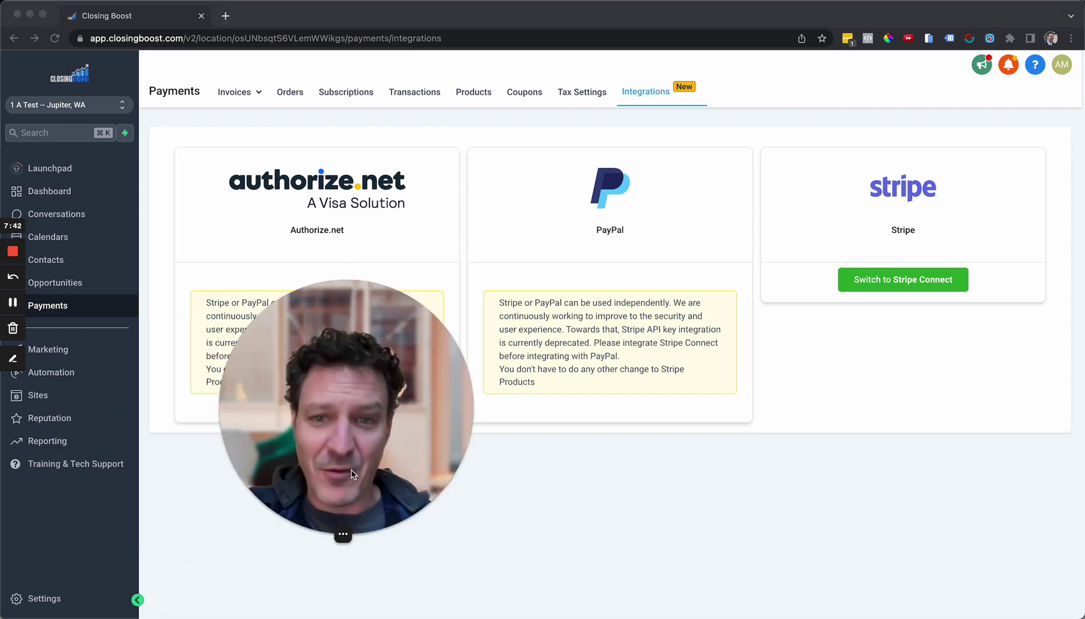
{"action": "left_click_drag", "start_coordinate": [119, 509], "coordinate": [588, 413]}
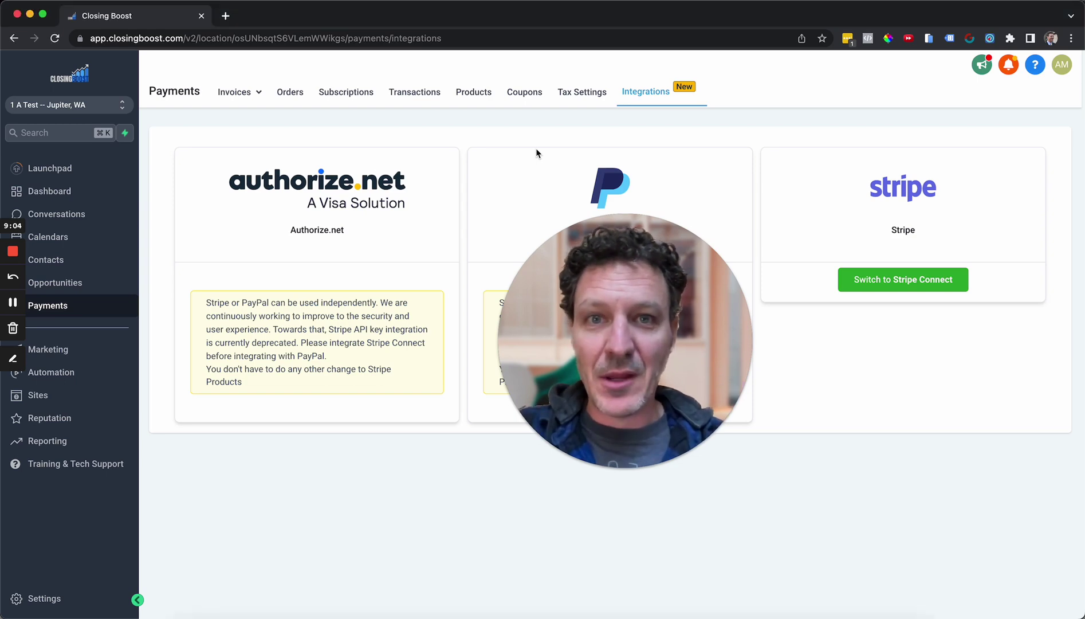
- Open a new tab and go to theprofitpact.com, correcting the mistyped address
{"action": "key", "text": "super+t"}
{"action": "type", "text": "pthepr"}
{"action": "key", "text": "Return"}
{"action": "left_click", "coordinate": [388, 38]}
{"action": "type", "text": "thepr"}
{"action": "key", "text": "Return"}
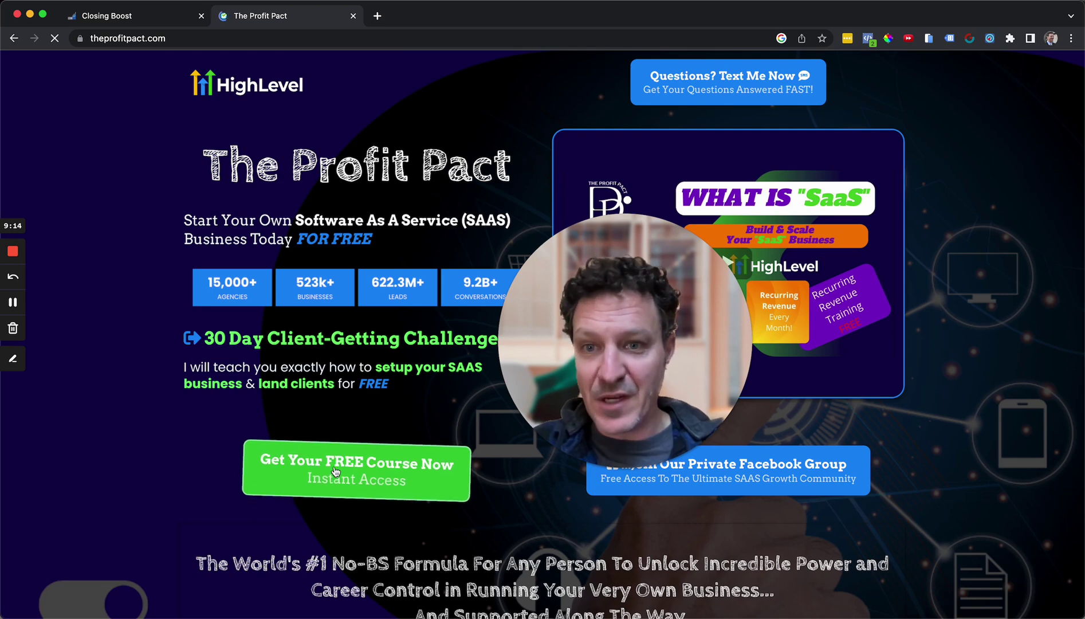
{"action": "mouse_move", "coordinate": [625, 339]}
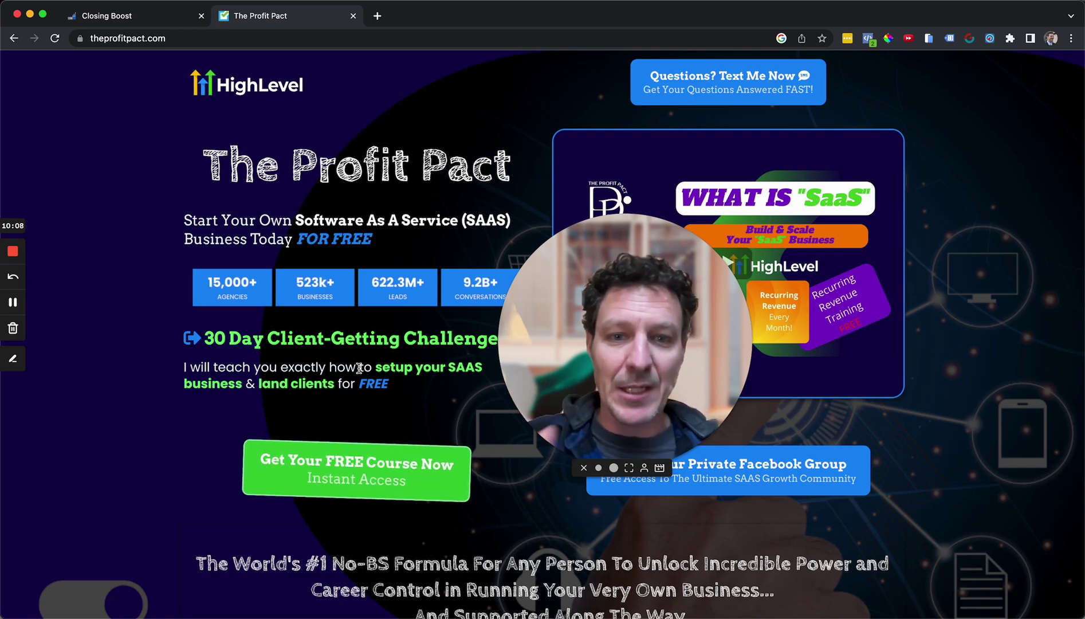
{"action": "scroll", "coordinate": [358, 368], "scroll_direction": "down", "scroll_amount": 5}
{"action": "scroll", "coordinate": [358, 368], "scroll_direction": "down", "scroll_amount": 5}
{"action": "scroll", "coordinate": [358, 368], "scroll_direction": "down", "scroll_amount": 5}
{"action": "scroll", "coordinate": [359, 368], "scroll_direction": "down", "scroll_amount": 4}
{"action": "scroll", "coordinate": [359, 372], "scroll_direction": "down", "scroll_amount": 4}
{"action": "scroll", "coordinate": [358, 372], "scroll_direction": "down", "scroll_amount": 5}
{"action": "scroll", "coordinate": [359, 372], "scroll_direction": "down", "scroll_amount": 5}
{"action": "scroll", "coordinate": [358, 371], "scroll_direction": "down", "scroll_amount": 5}
{"action": "scroll", "coordinate": [358, 372], "scroll_direction": "down", "scroll_amount": 4}
{"action": "scroll", "coordinate": [358, 372], "scroll_direction": "down", "scroll_amount": 5}
{"action": "scroll", "coordinate": [358, 372], "scroll_direction": "down", "scroll_amount": 3}
{"action": "scroll", "coordinate": [359, 372], "scroll_direction": "down", "scroll_amount": 4}
{"action": "scroll", "coordinate": [359, 372], "scroll_direction": "down", "scroll_amount": 5}
{"action": "scroll", "coordinate": [359, 372], "scroll_direction": "down", "scroll_amount": 4}
{"action": "scroll", "coordinate": [358, 372], "scroll_direction": "down", "scroll_amount": 1}
{"action": "scroll", "coordinate": [359, 372], "scroll_direction": "down", "scroll_amount": 1}
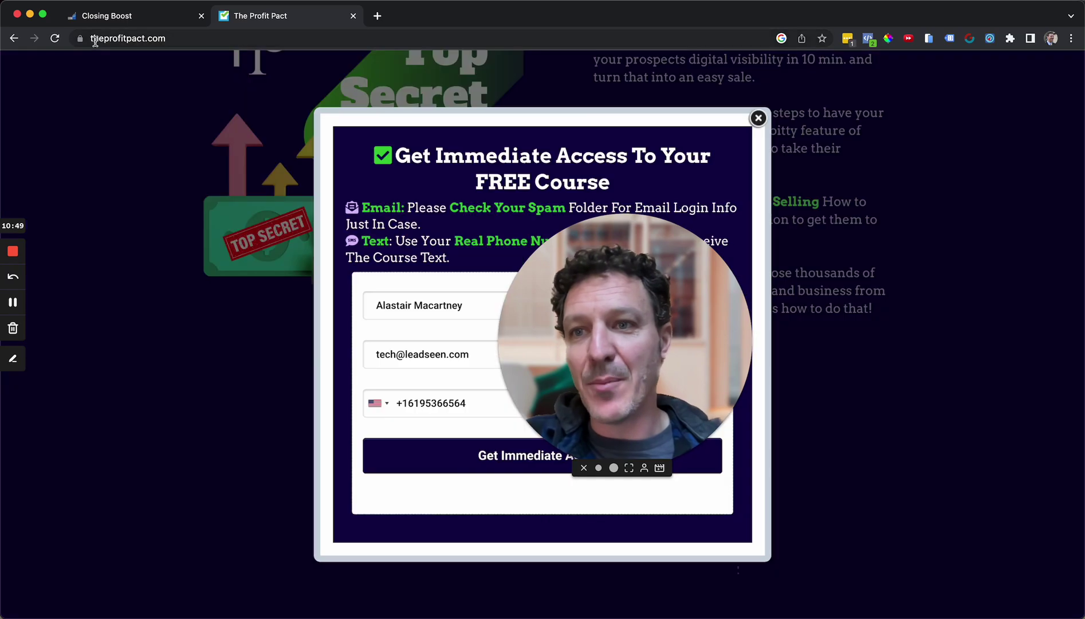
{"action": "left_click", "coordinate": [759, 118]}
{"action": "scroll", "coordinate": [440, 208], "scroll_direction": "up", "scroll_amount": 10}
{"action": "scroll", "coordinate": [439, 207], "scroll_direction": "up", "scroll_amount": 10}
{"action": "scroll", "coordinate": [440, 208], "scroll_direction": "up", "scroll_amount": 10}
{"action": "scroll", "coordinate": [440, 208], "scroll_direction": "up", "scroll_amount": 10}
{"action": "scroll", "coordinate": [440, 208], "scroll_direction": "up", "scroll_amount": 10}
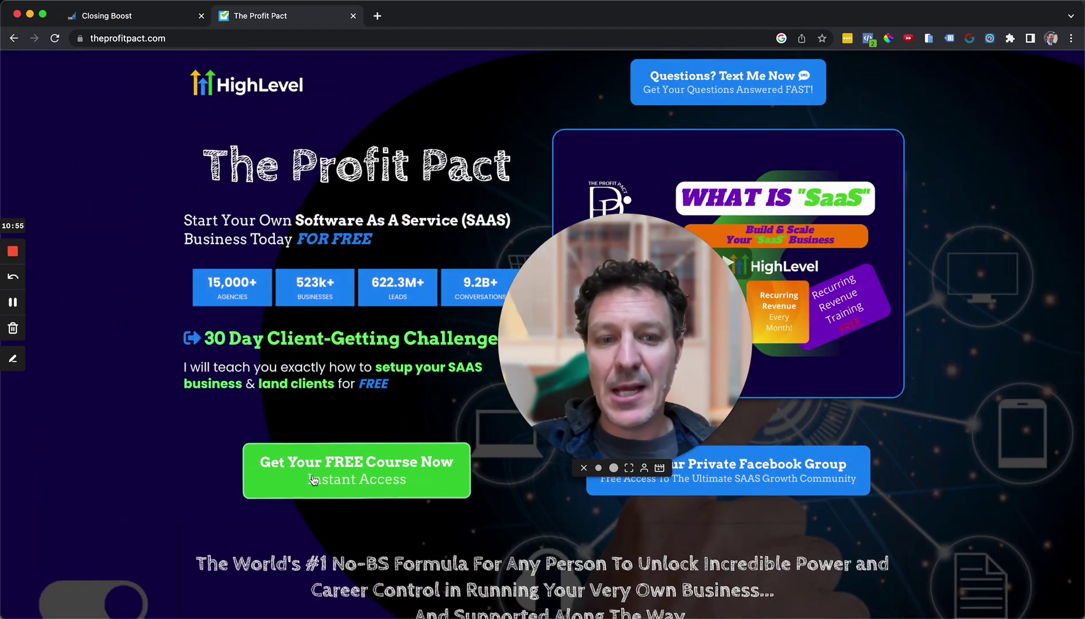